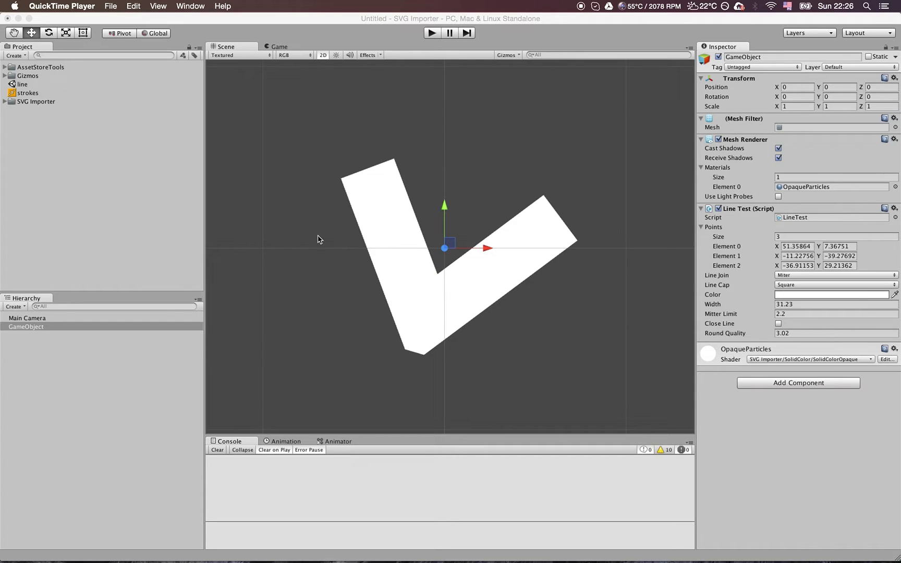
pyautogui.click(318, 237)
pyautogui.click(397, 235)
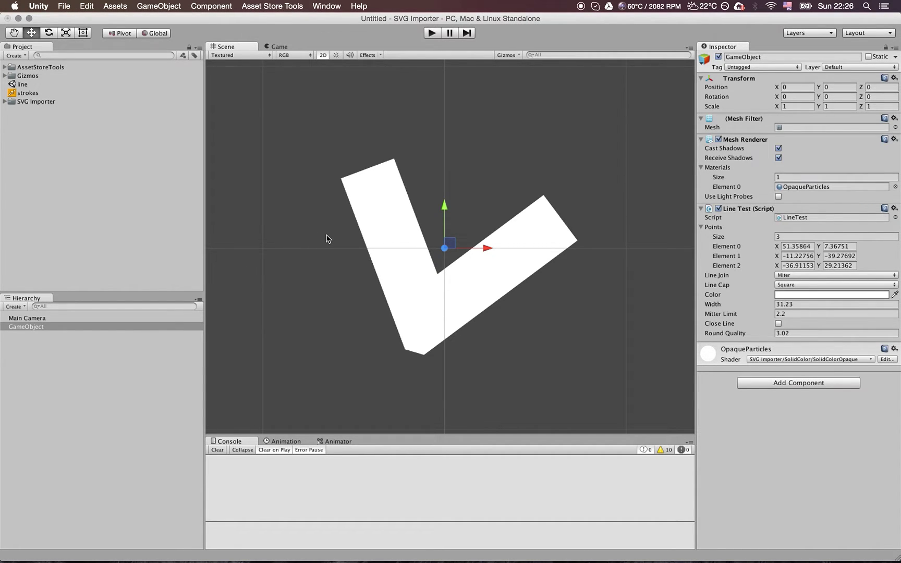
pyautogui.scroll(-3, 326, 239)
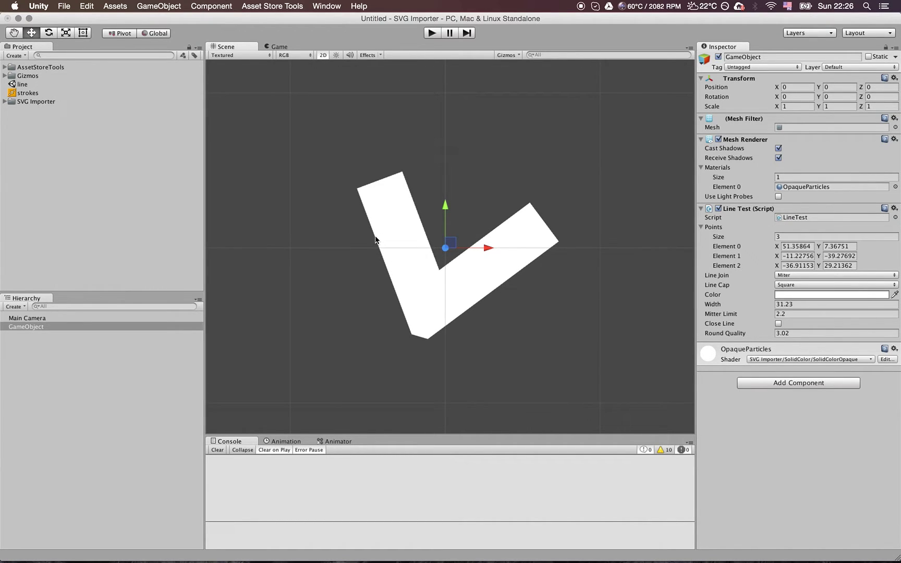
pyautogui.scroll(3, 348, 238)
pyautogui.scroll(-2, 349, 240)
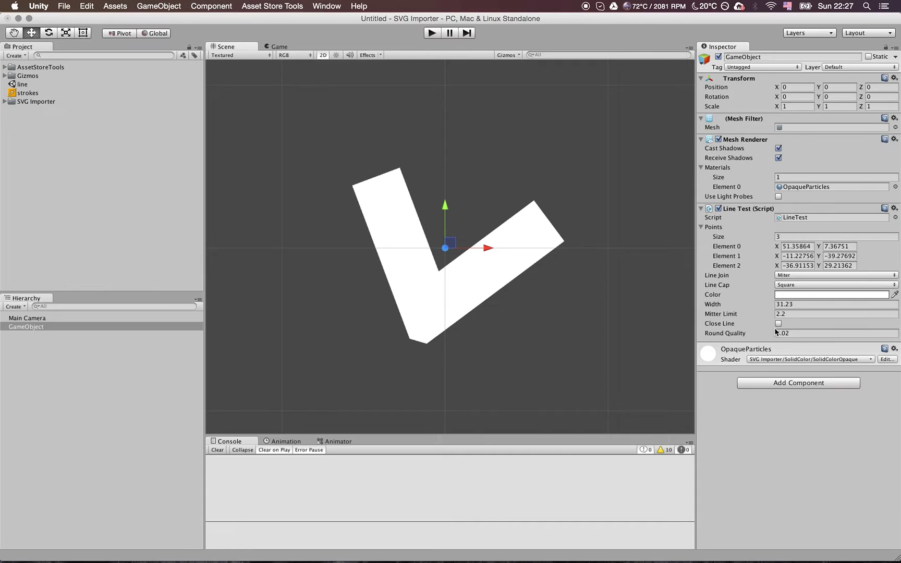
# Change the line's color from the Line Test component to pure red (255, 0, 0)
pyautogui.click(822, 295)
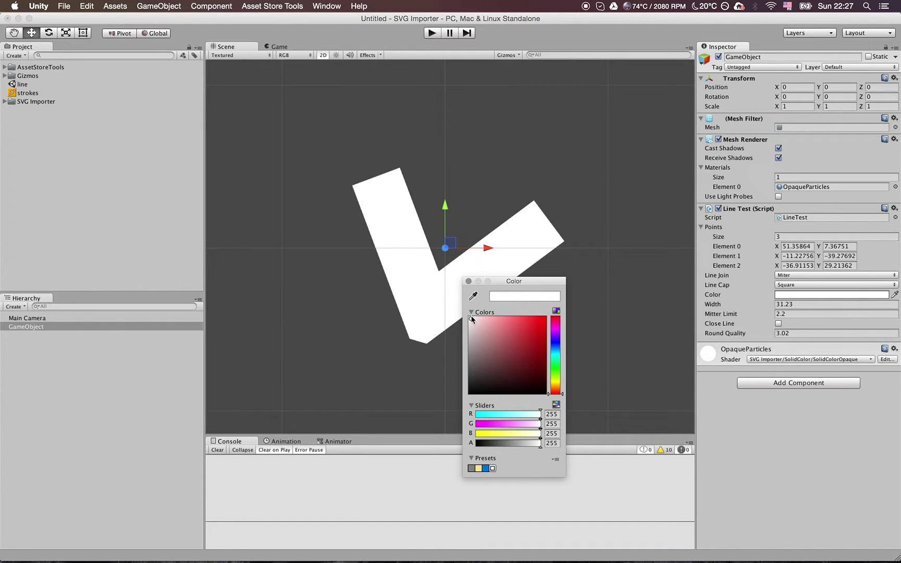
pyautogui.moveTo(471, 319); pyautogui.dragTo(539, 312)
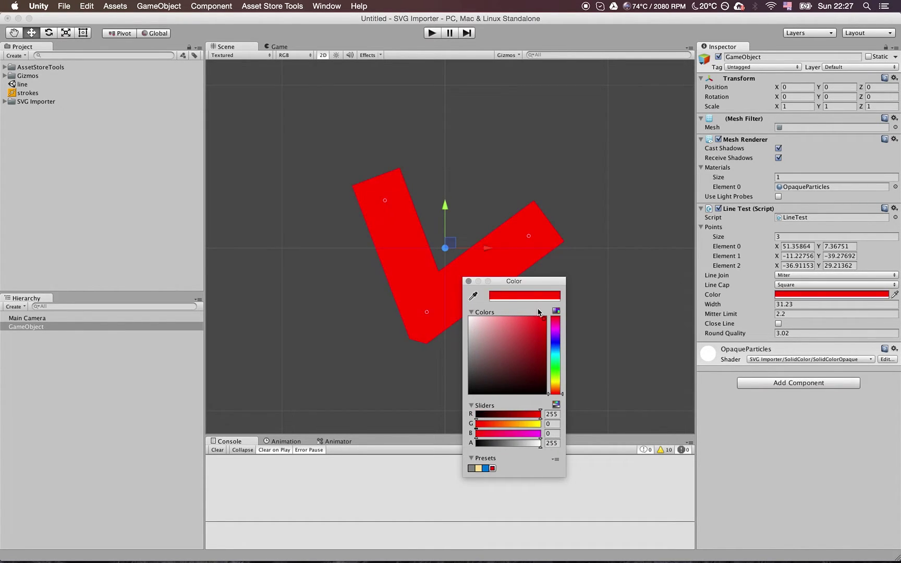
pyautogui.click(467, 281)
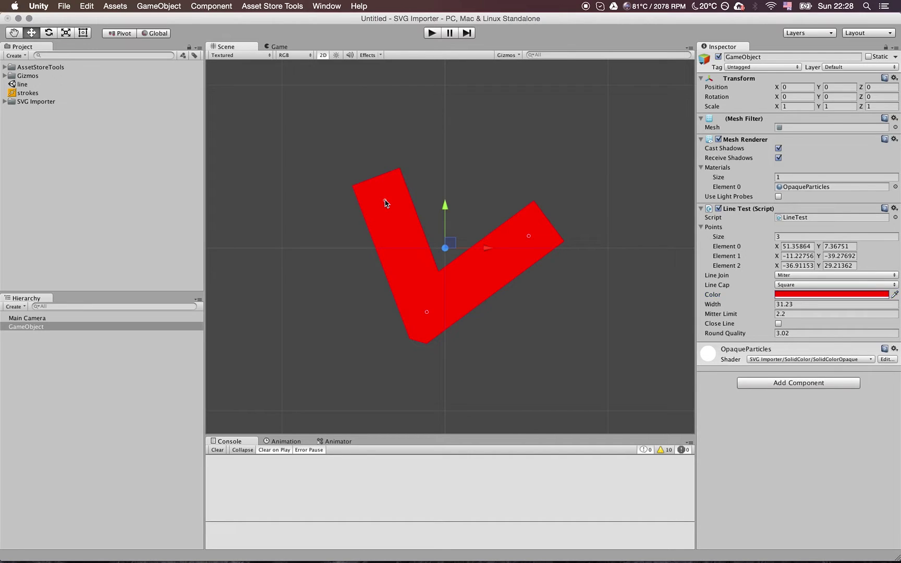
# Move the line's Element 2 point to about (-57, 31) and its corner point to about (-35, -33), keeping the Miter line join
pyautogui.moveTo(386, 204); pyautogui.dragTo(353, 198)
pyautogui.moveTo(427, 315); pyautogui.dragTo(386, 302)
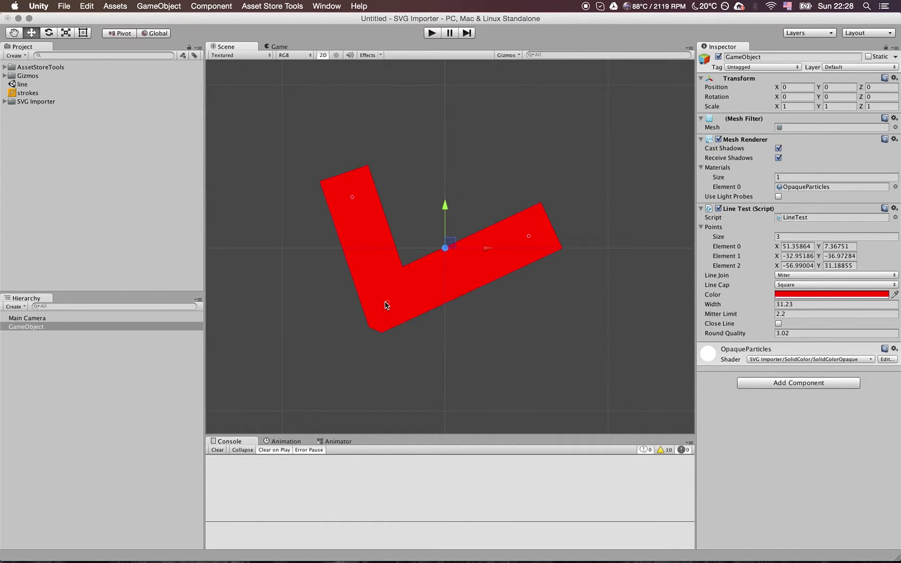
pyautogui.click(788, 278)
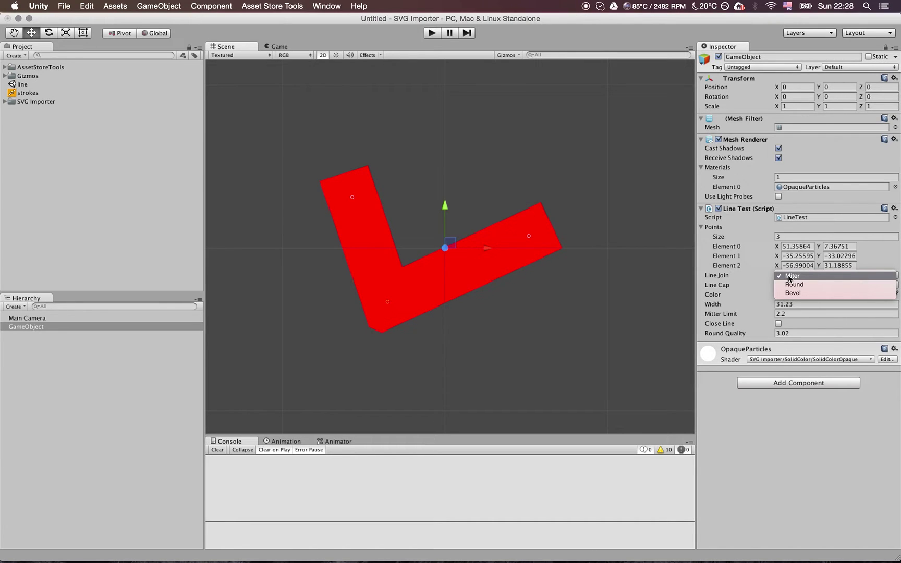
pyautogui.click(788, 277)
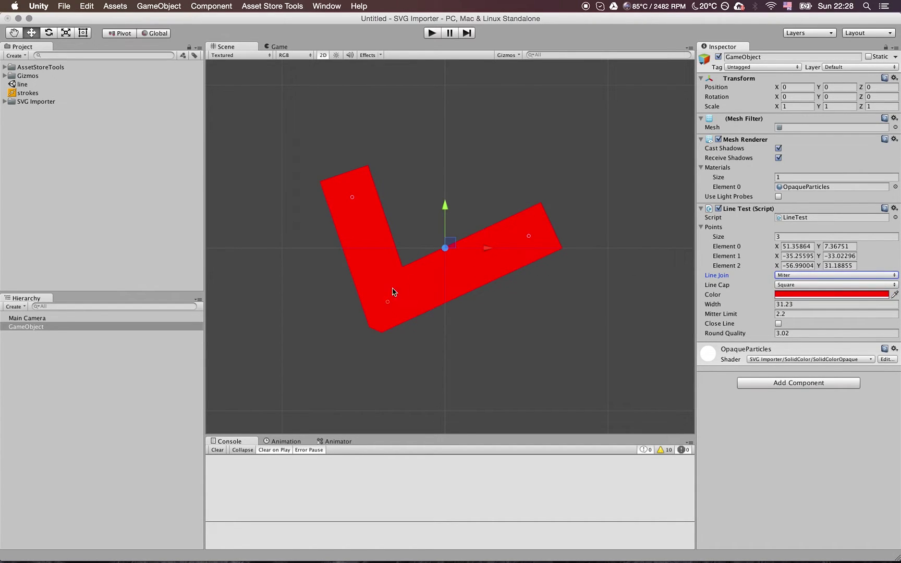
# Fold the line into a sharper corner with Element 1 near (-30, 23) and Element 2 near (18, 62), and set the mitter limit to 4.61
pyautogui.moveTo(388, 301)
pyautogui.mouseDown()
pyautogui.moveTo(397, 281)
pyautogui.moveTo(384, 286)
pyautogui.mouseUp()
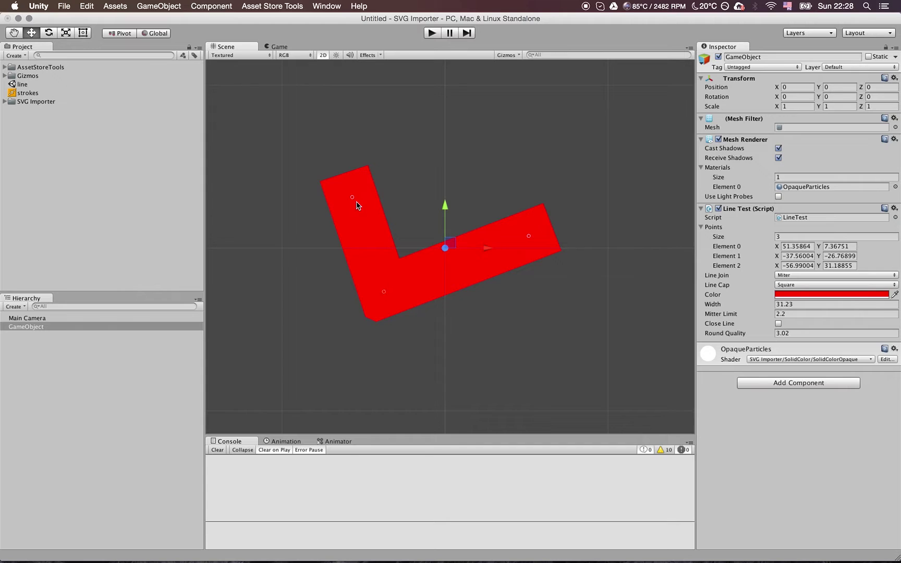
pyautogui.moveTo(353, 200); pyautogui.dragTo(465, 173)
pyautogui.moveTo(386, 293); pyautogui.dragTo(385, 210)
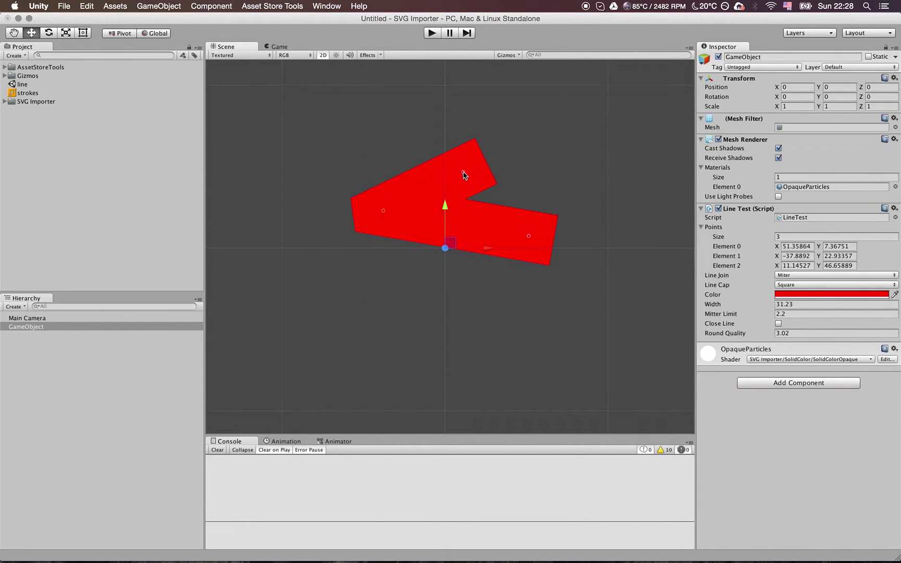
pyautogui.moveTo(464, 175); pyautogui.dragTo(477, 147)
pyautogui.moveTo(383, 212); pyautogui.dragTo(396, 214)
pyautogui.moveTo(714, 313); pyautogui.dragTo(765, 315)
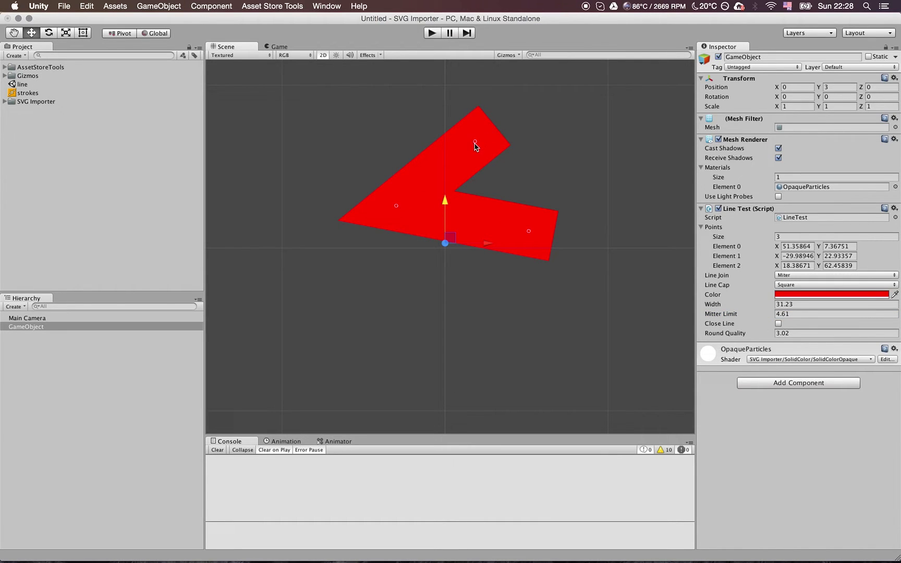
# Narrow the corner by moving Element 2 to about (54, 34), and raise the mitter limit to 7.03
pyautogui.moveTo(475, 146); pyautogui.dragTo(528, 185)
pyautogui.click(718, 315)
pyautogui.moveTo(718, 315); pyautogui.dragTo(756, 319)
pyautogui.click(532, 195)
pyautogui.moveTo(531, 192)
pyautogui.mouseDown()
pyautogui.moveTo(531, 181)
pyautogui.moveTo(532, 199)
pyautogui.moveTo(533, 189)
pyautogui.mouseUp()
pyautogui.moveTo(727, 316)
pyautogui.mouseDown()
pyautogui.moveTo(647, 310)
pyautogui.moveTo(704, 311)
pyautogui.moveTo(661, 310)
pyautogui.moveTo(717, 316)
pyautogui.moveTo(668, 314)
pyautogui.moveTo(719, 324)
pyautogui.mouseUp()
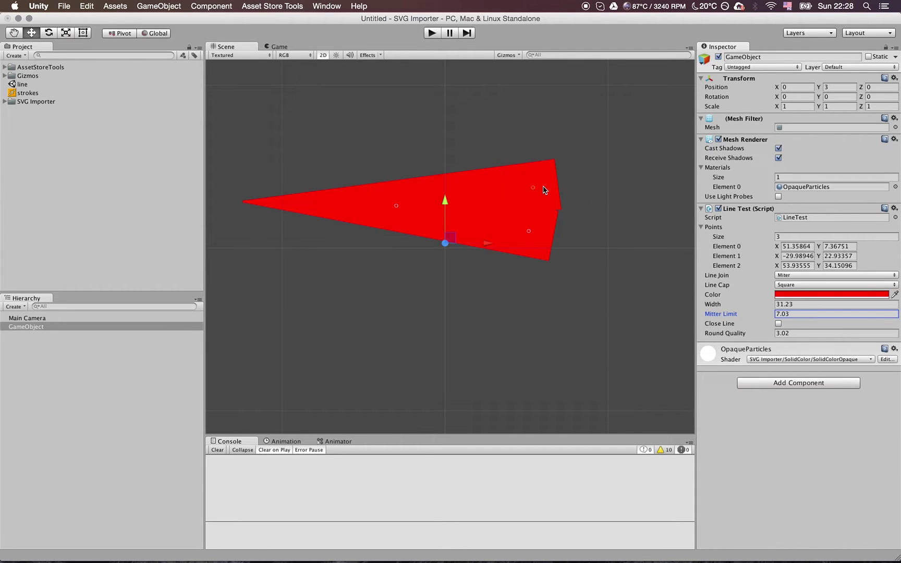
# Nearly close the corner by moving Element 2 to about (52, 20), with the mitter limit raised to 15.19
pyautogui.moveTo(532, 187); pyautogui.dragTo(531, 209)
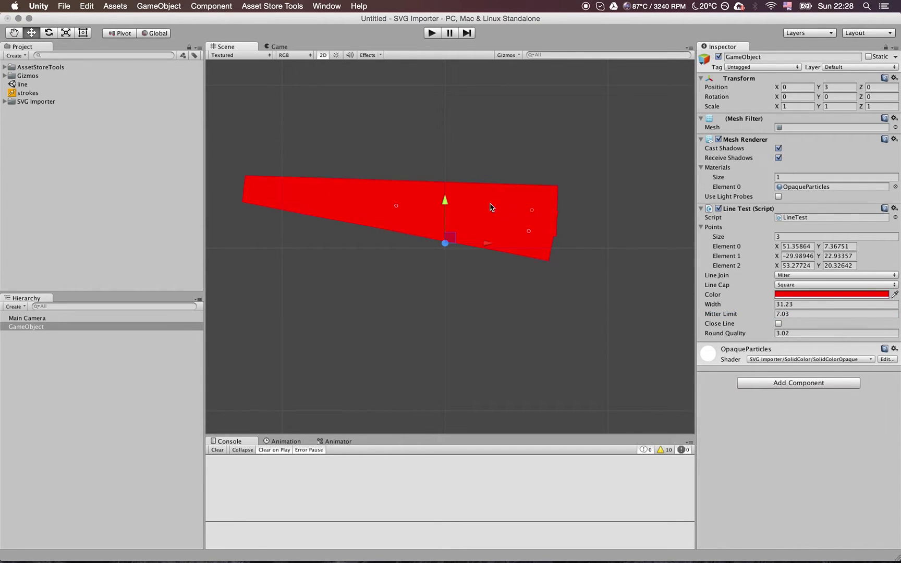
pyautogui.moveTo(489, 206); pyautogui.dragTo(610, 239, button='middle')
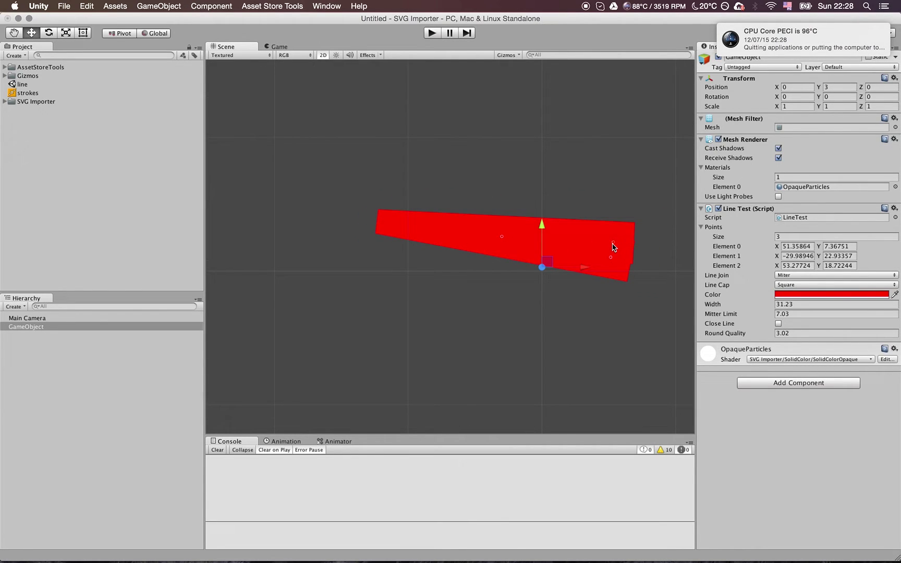
pyautogui.moveTo(717, 314); pyautogui.dragTo(775, 320)
pyautogui.scroll(-2, 621, 320)
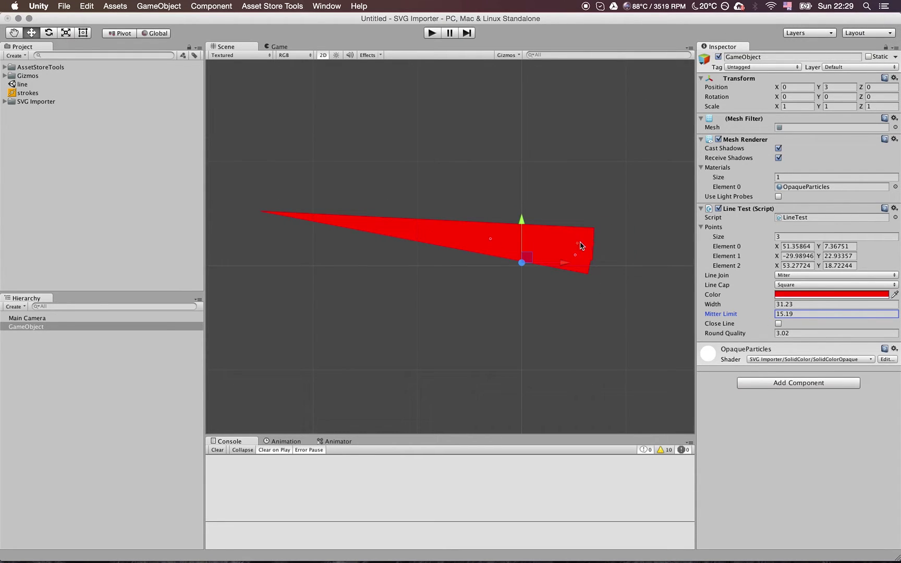
pyautogui.moveTo(579, 243); pyautogui.dragTo(578, 245)
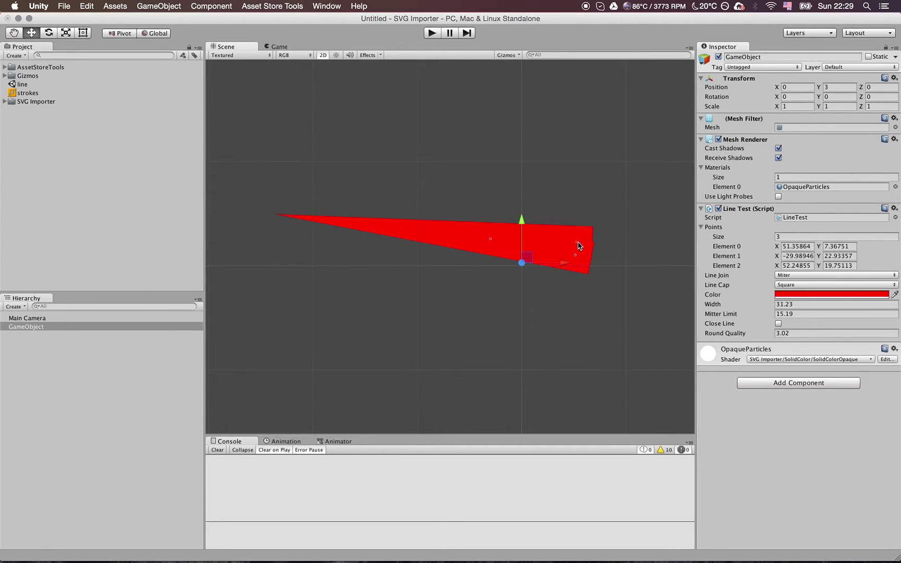
# Lower the mitter limit to 3.69 and open the corner by moving Element 2 to about (-7, 71)
pyautogui.scroll(2, 579, 247)
pyautogui.moveTo(725, 316); pyautogui.dragTo(643, 301)
pyautogui.click(613, 247)
pyautogui.moveTo(613, 247); pyautogui.dragTo(395, 149)
pyautogui.scroll(2, 588, 204)
pyautogui.press('w')
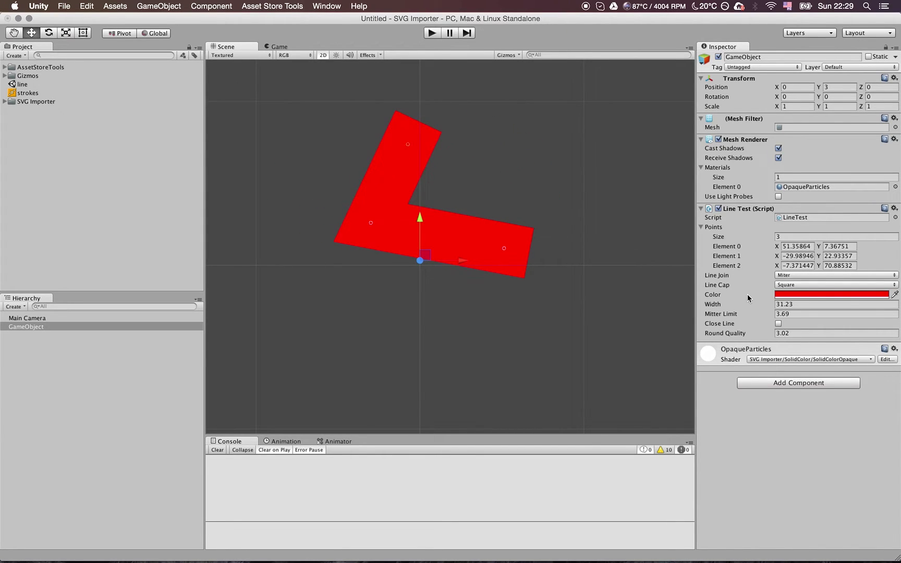
# Set the line join to Round with a round quality of 0.57, and move Element 2 to about (4, 67)
pyautogui.click(793, 276)
pyautogui.click(794, 285)
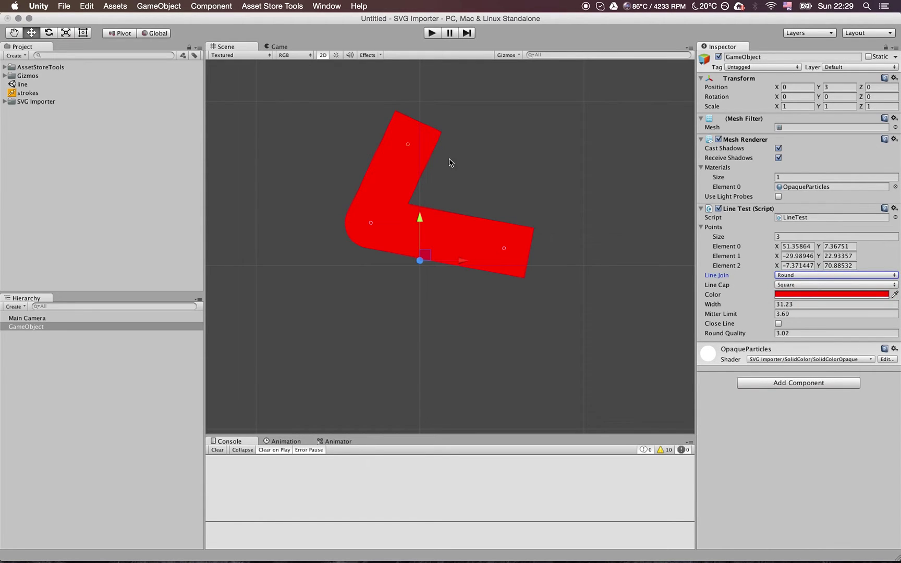
pyautogui.moveTo(409, 145)
pyautogui.mouseDown()
pyautogui.moveTo(460, 191)
pyautogui.moveTo(412, 292)
pyautogui.moveTo(359, 287)
pyautogui.moveTo(288, 185)
pyautogui.moveTo(426, 178)
pyautogui.moveTo(423, 148)
pyautogui.mouseUp()
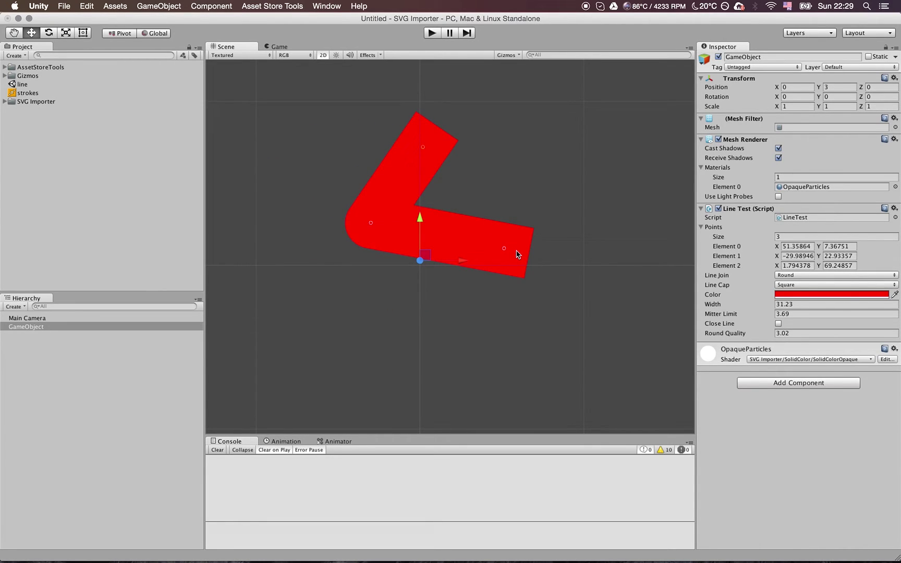
pyautogui.press('q')
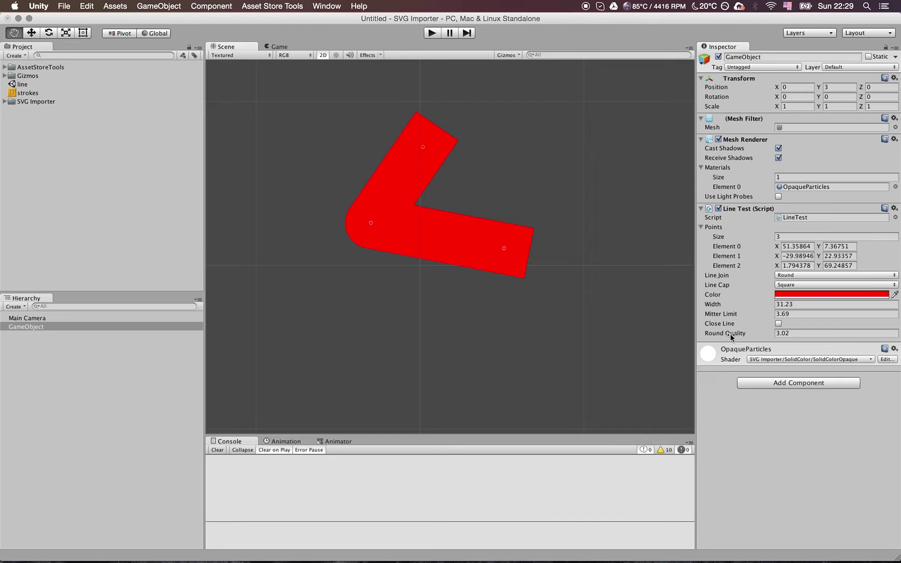
pyautogui.moveTo(729, 335); pyautogui.dragTo(763, 337)
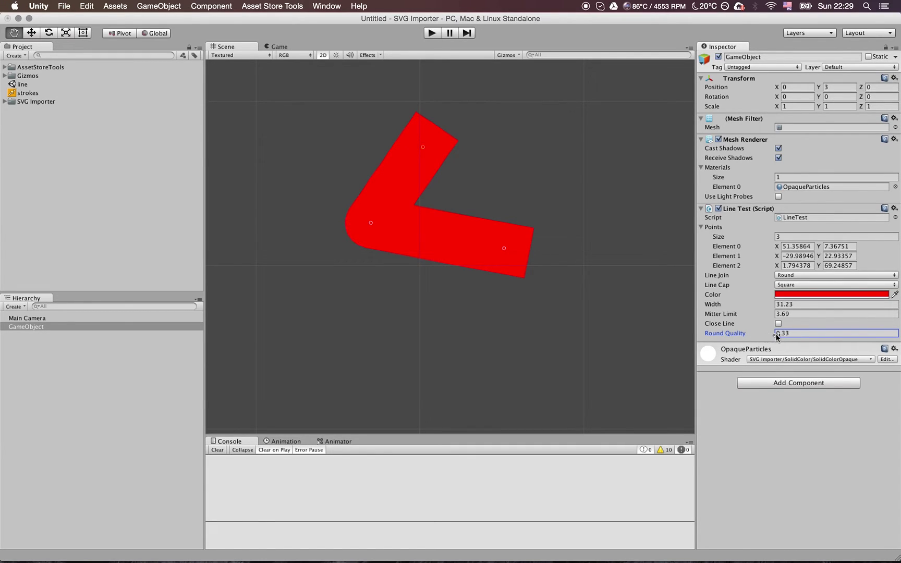
pyautogui.click(424, 152)
pyautogui.moveTo(424, 152); pyautogui.dragTo(427, 152)
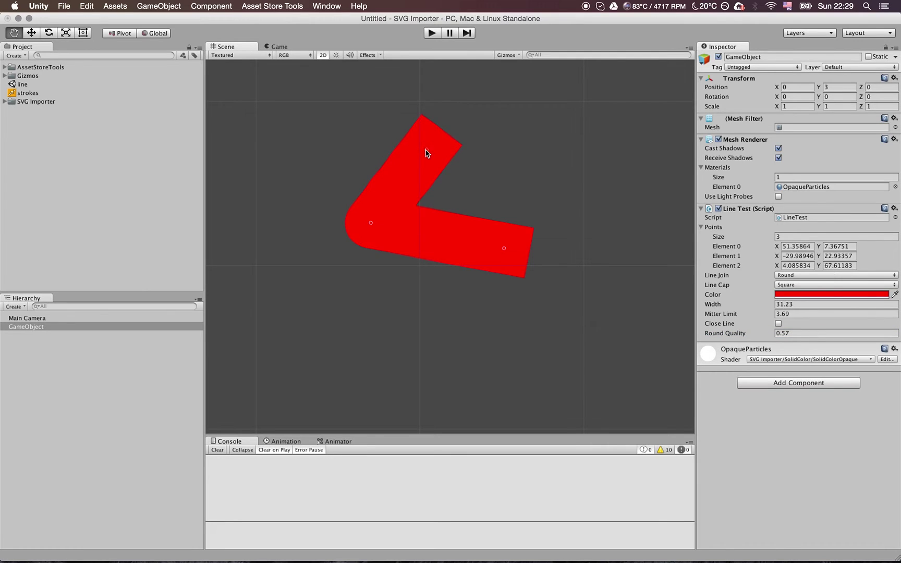
# Switch the line join to Bevel and move Element 0 to about (39, -13)
pyautogui.click(800, 277)
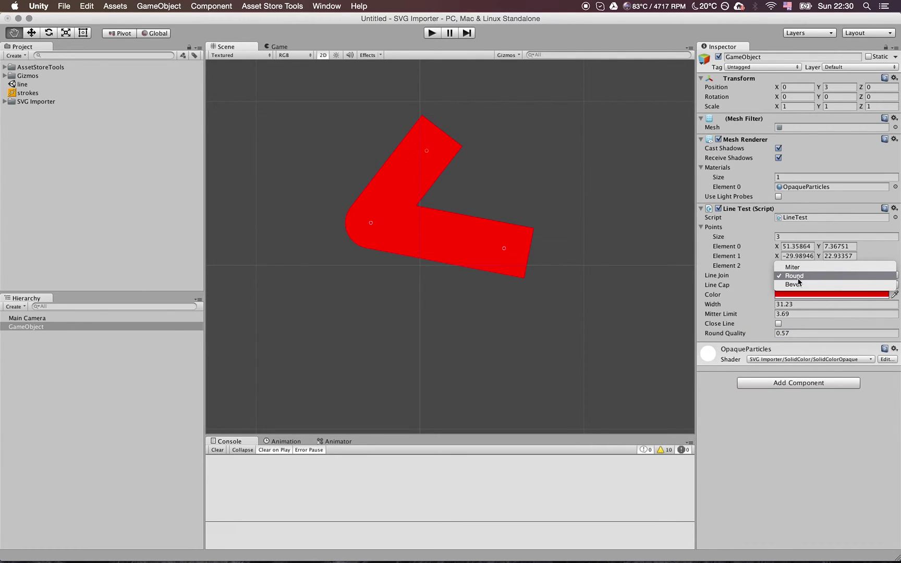
pyautogui.click(798, 284)
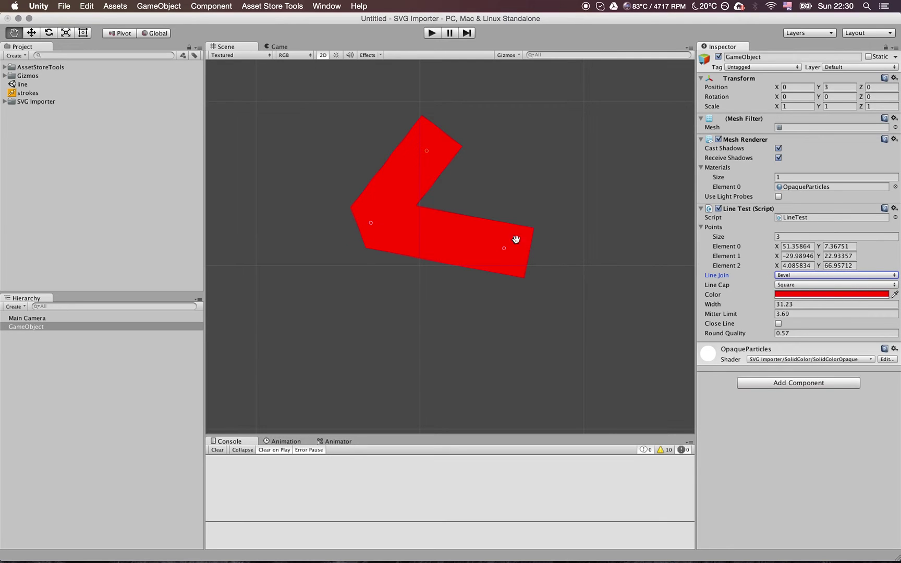
pyautogui.moveTo(502, 245); pyautogui.dragTo(483, 282)
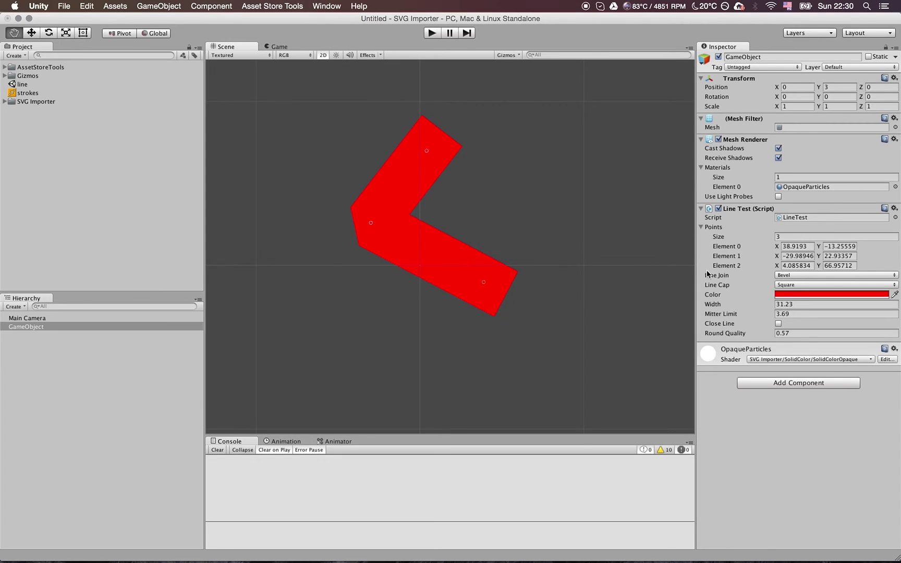
# Try the Butt line cap on the line's ends, and return the line cap to Square
pyautogui.click(788, 287)
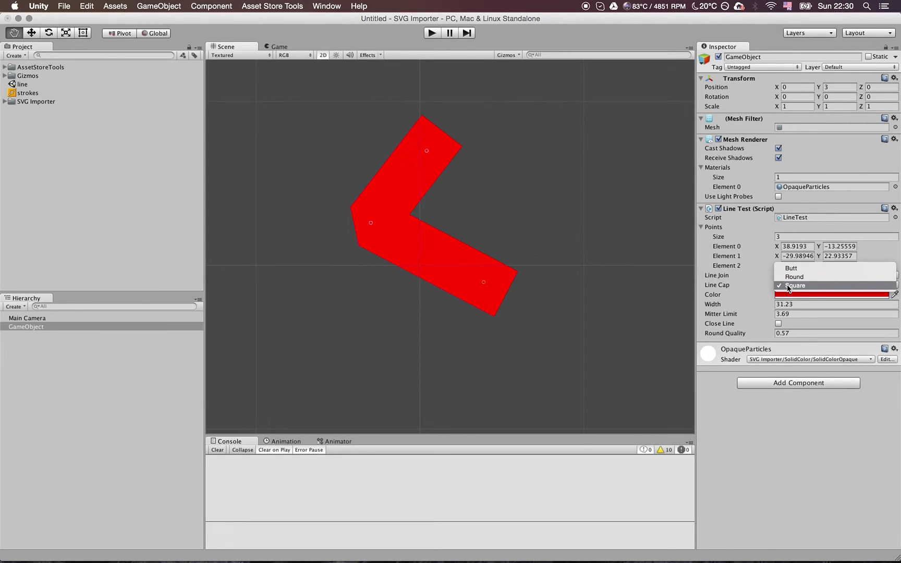
pyautogui.click(796, 271)
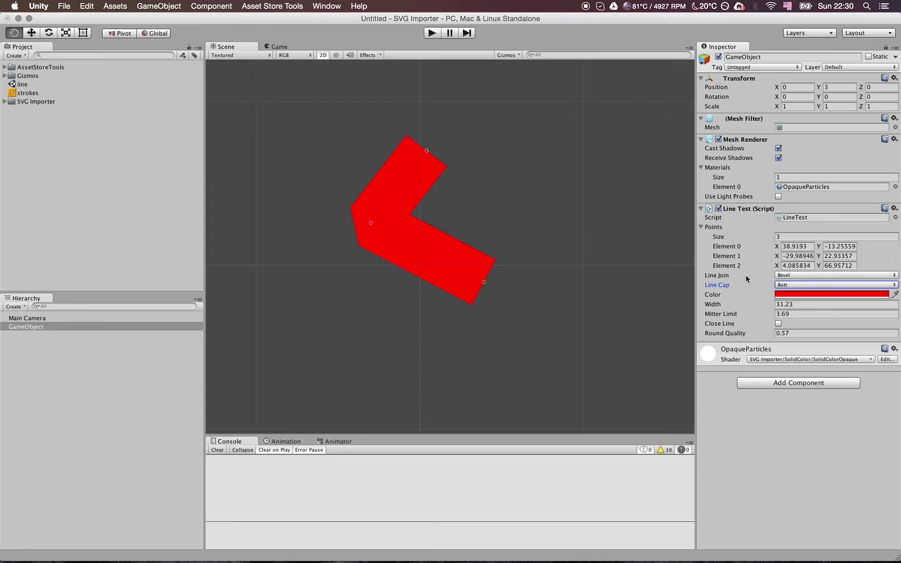
pyautogui.click(802, 282)
pyautogui.click(802, 284)
pyautogui.click(804, 284)
pyautogui.click(796, 303)
# Move Element 0 to about (33, -18) and set the line width to 34.38
pyautogui.moveTo(483, 277); pyautogui.dragTo(473, 288)
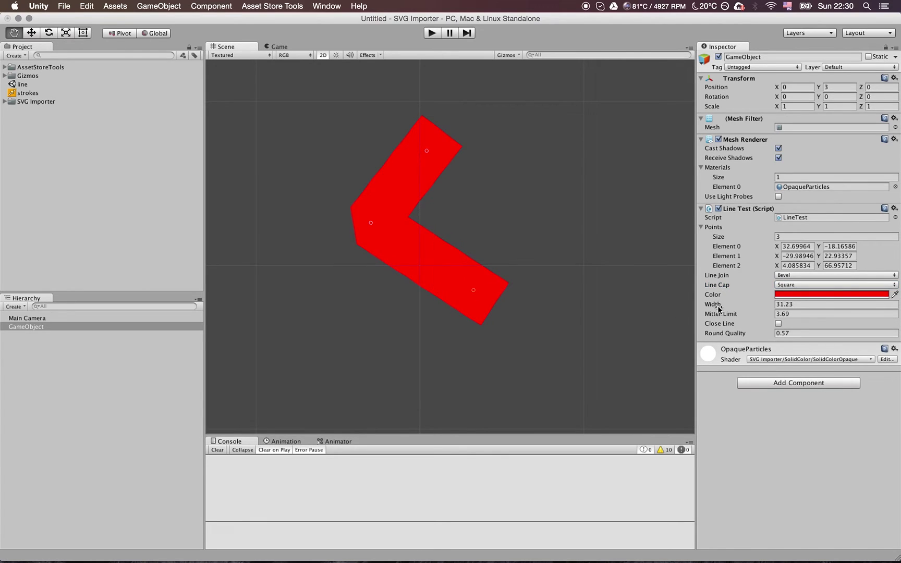
pyautogui.moveTo(718, 308); pyautogui.dragTo(898, 212)
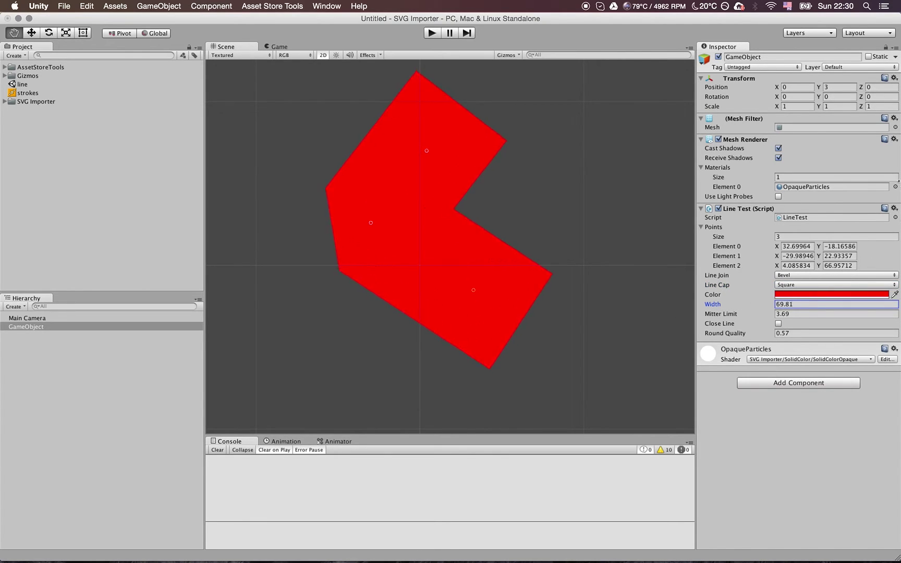
pyautogui.moveTo(820, 137); pyautogui.dragTo(419, 226)
# Set both the line cap and the line join to Round, with a round quality of 1.5
pyautogui.click(808, 285)
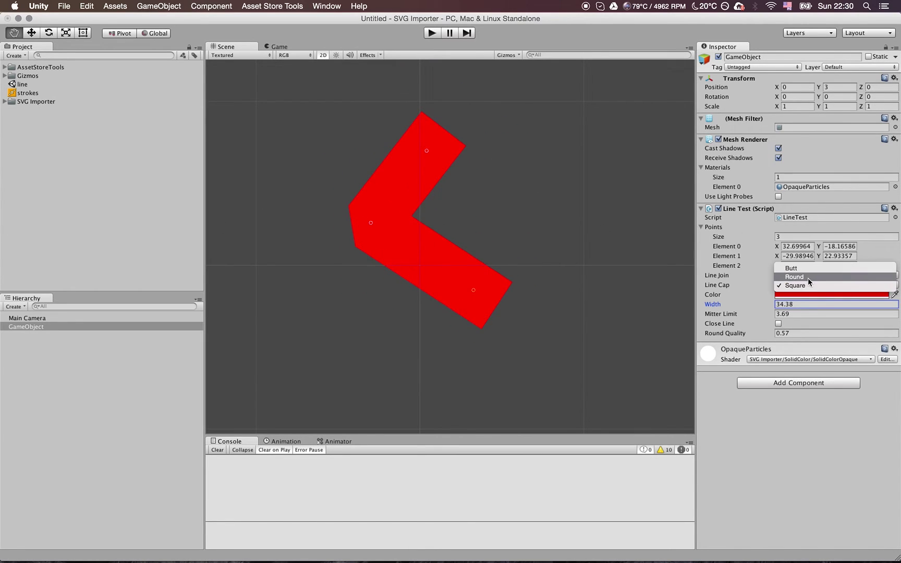
pyautogui.click(809, 277)
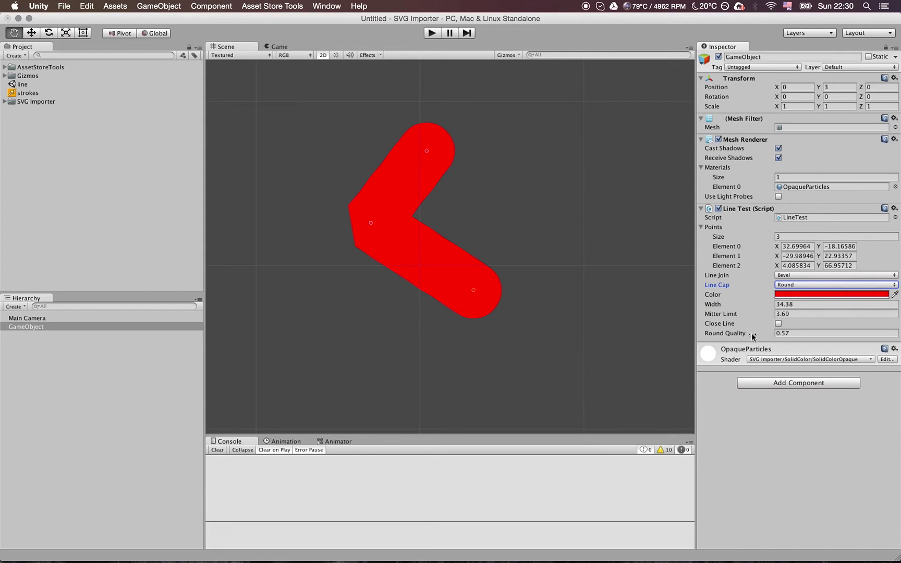
pyautogui.moveTo(752, 337); pyautogui.dragTo(801, 327)
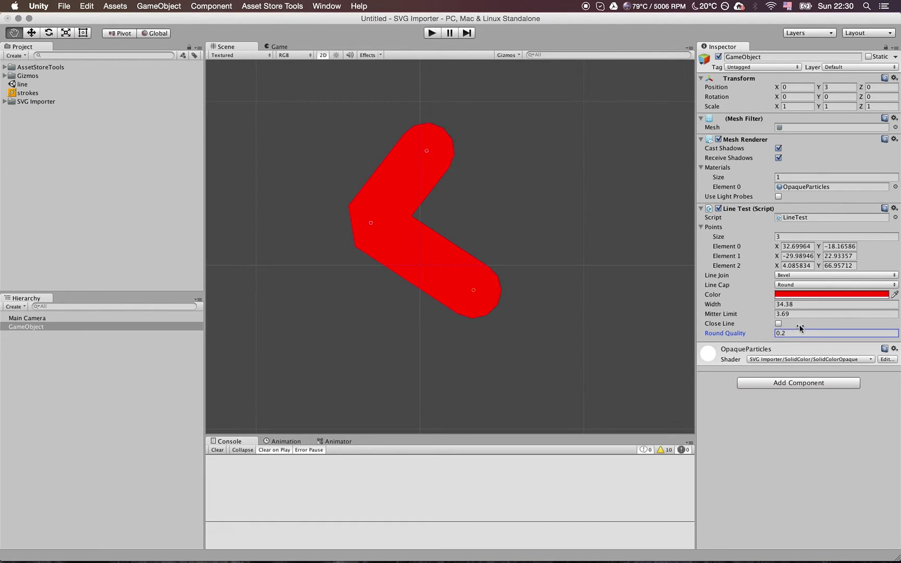
pyautogui.click(796, 275)
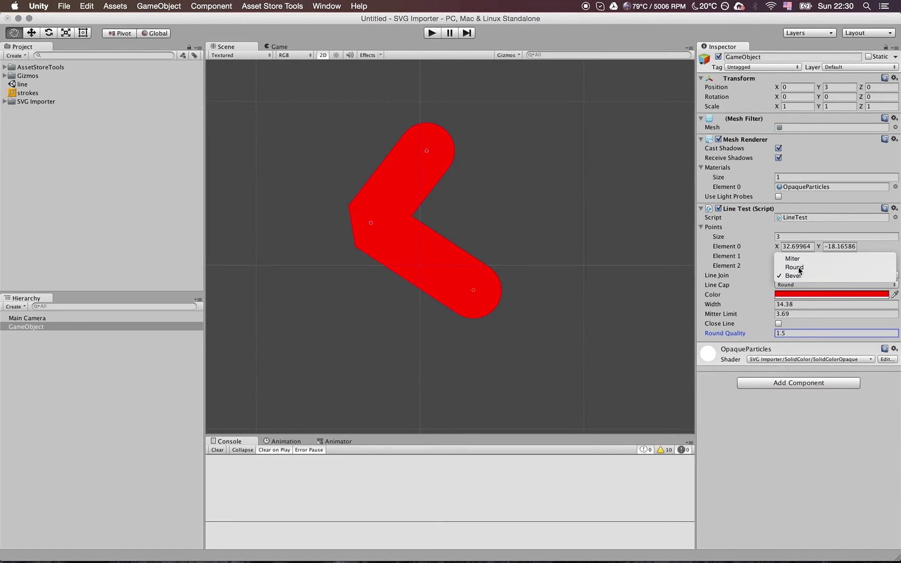
pyautogui.click(798, 267)
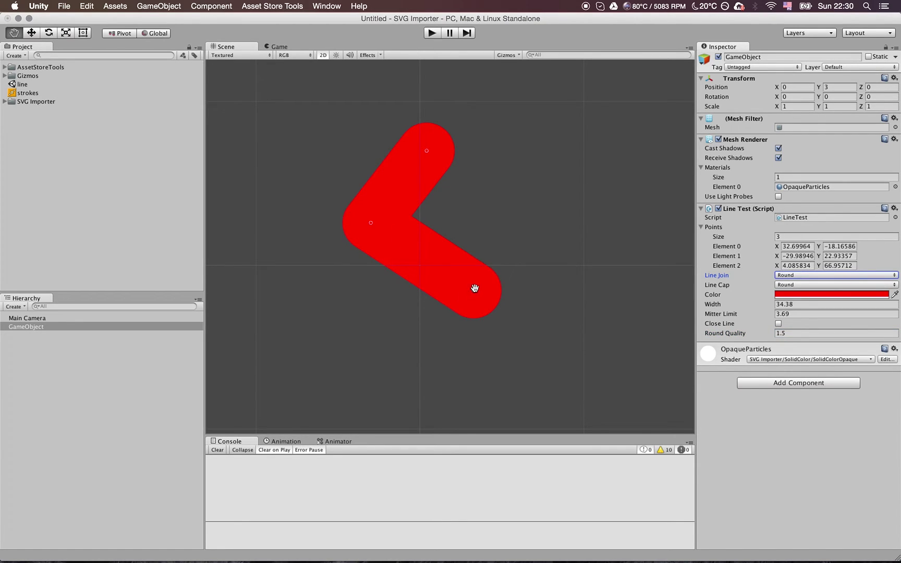
# Reshape the line by moving Element 0 to about (-64, 7), Element 1 to about (-5, -2) and Element 2 to about (3, 56)
pyautogui.moveTo(474, 288); pyautogui.dragTo(330, 318)
pyautogui.moveTo(371, 223); pyautogui.dragTo(470, 310)
pyautogui.moveTo(330, 318); pyautogui.dragTo(334, 281)
pyautogui.moveTo(460, 302)
pyautogui.mouseDown()
pyautogui.moveTo(318, 160)
pyautogui.moveTo(459, 261)
pyautogui.moveTo(474, 298)
pyautogui.mouseUp()
pyautogui.moveTo(336, 284); pyautogui.dragTo(312, 254)
pyautogui.moveTo(474, 295); pyautogui.dragTo(409, 262)
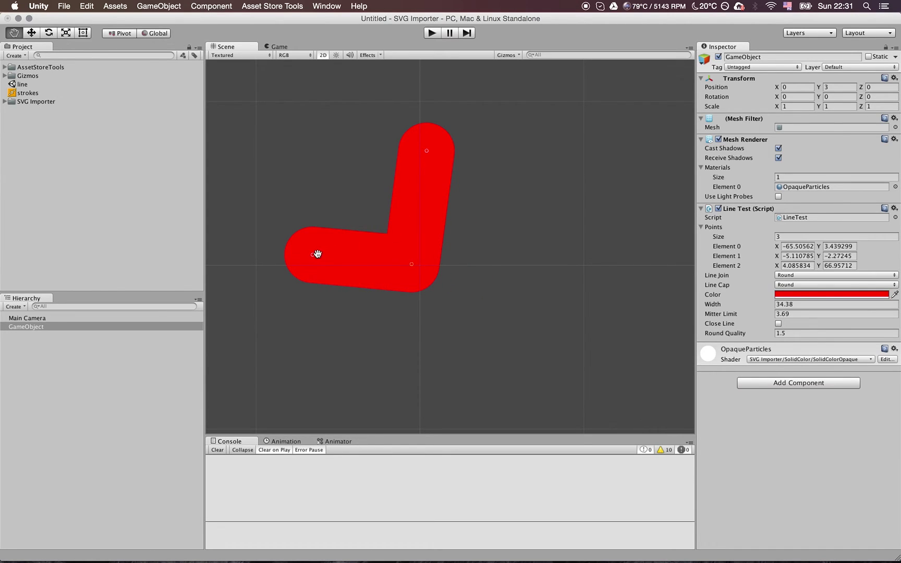
pyautogui.moveTo(316, 254)
pyautogui.mouseDown()
pyautogui.moveTo(412, 263)
pyautogui.moveTo(314, 249)
pyautogui.mouseUp()
pyautogui.moveTo(458, 164); pyautogui.dragTo(424, 174)
# Try the Bevel line join, and set the line join to Miter with a Butt line cap
pyautogui.click(803, 276)
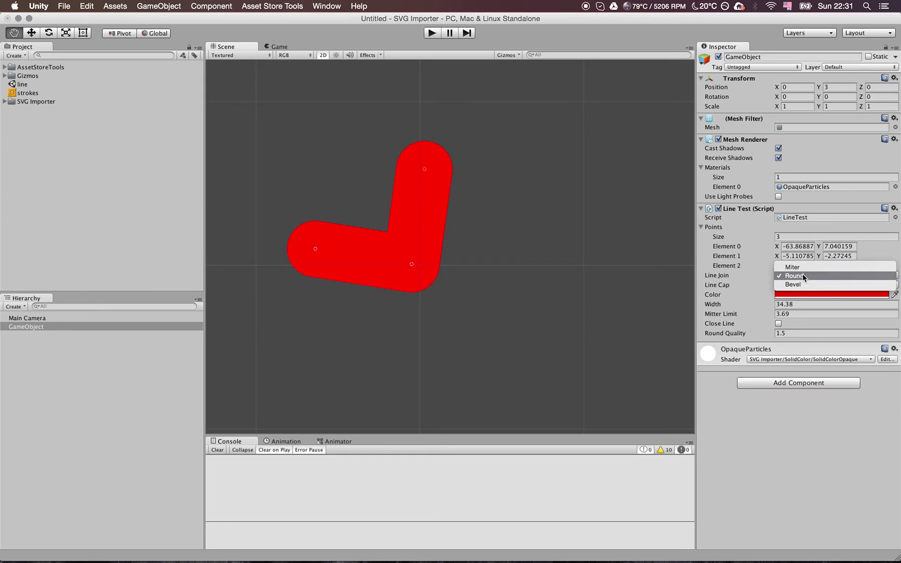
pyautogui.click(802, 286)
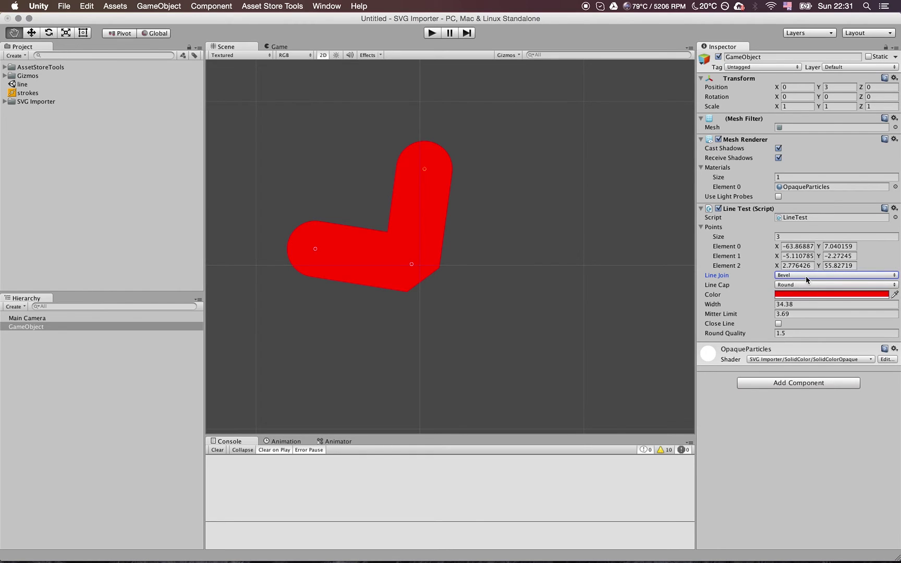
pyautogui.click(805, 276)
pyautogui.click(806, 259)
pyautogui.click(795, 286)
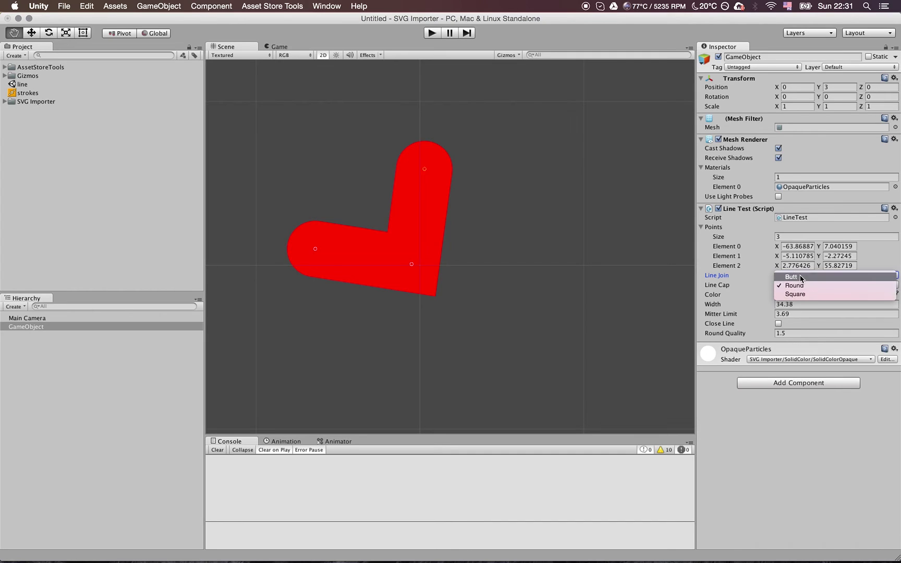
pyautogui.click(802, 277)
# Move Element 0 right next to Element 1, to about (-9, -2), to test a very short segment
pyautogui.moveTo(317, 251); pyautogui.dragTo(413, 270)
pyautogui.scroll(5, 382, 274)
pyautogui.moveTo(342, 286)
pyautogui.mouseDown()
pyautogui.moveTo(360, 281)
pyautogui.moveTo(342, 295)
pyautogui.moveTo(354, 315)
pyautogui.moveTo(346, 287)
pyautogui.moveTo(354, 320)
pyautogui.moveTo(354, 278)
pyautogui.moveTo(355, 286)
pyautogui.mouseUp()
pyautogui.scroll(-8, 354, 289)
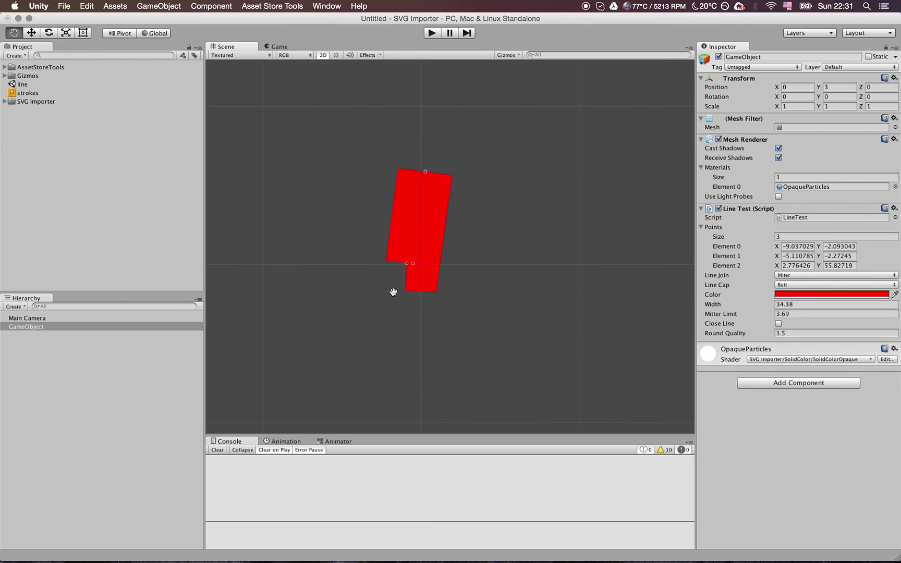
# Pull Element 0 away from the corner to about (-88, 11) and increase the Points size to 4
pyautogui.scroll(5, 364, 268)
pyautogui.moveTo(364, 267); pyautogui.dragTo(308, 235)
pyautogui.scroll(-3, 309, 233)
pyautogui.moveTo(379, 240)
pyautogui.mouseDown()
pyautogui.moveTo(384, 266)
pyautogui.moveTo(384, 259)
pyautogui.mouseUp()
pyautogui.click(790, 237)
pyautogui.press('Return')
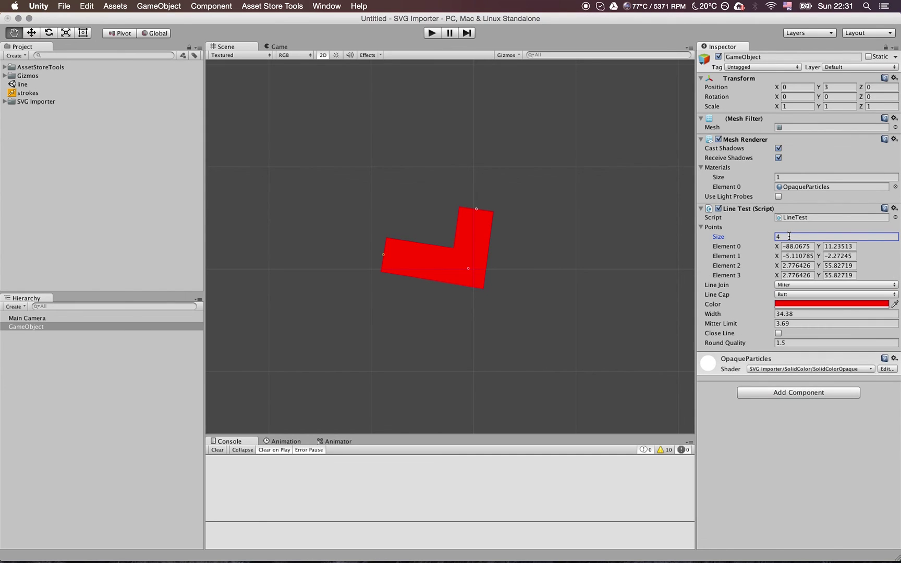
# Spread the line's ends by moving Element 0 to about (-136, 51) and Element 3 to about (207, 21)
pyautogui.moveTo(384, 253); pyautogui.dragTo(365, 212)
pyautogui.moveTo(474, 209); pyautogui.dragTo(568, 230)
pyautogui.moveTo(478, 207); pyautogui.dragTo(527, 218)
# Try blue as the line color and settle on magenta
pyautogui.click(835, 307)
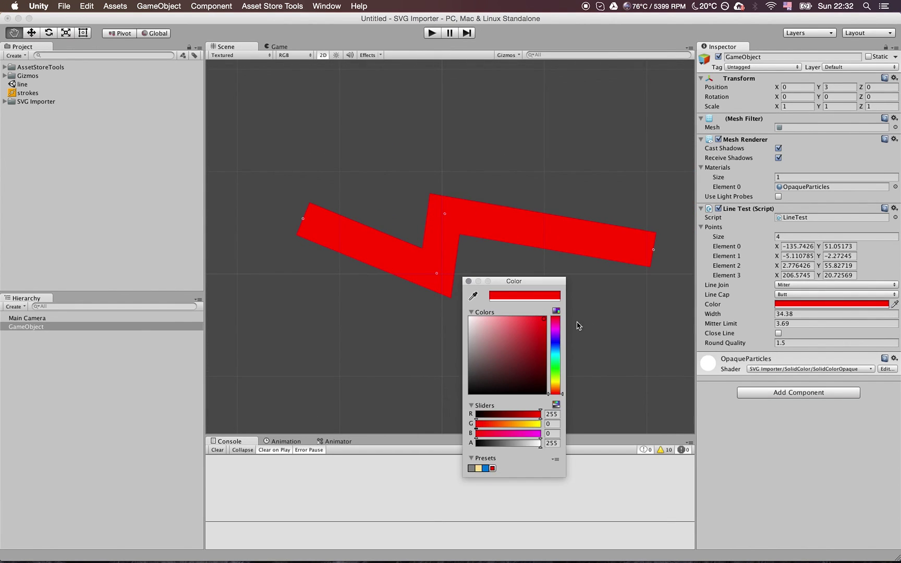
pyautogui.click(556, 346)
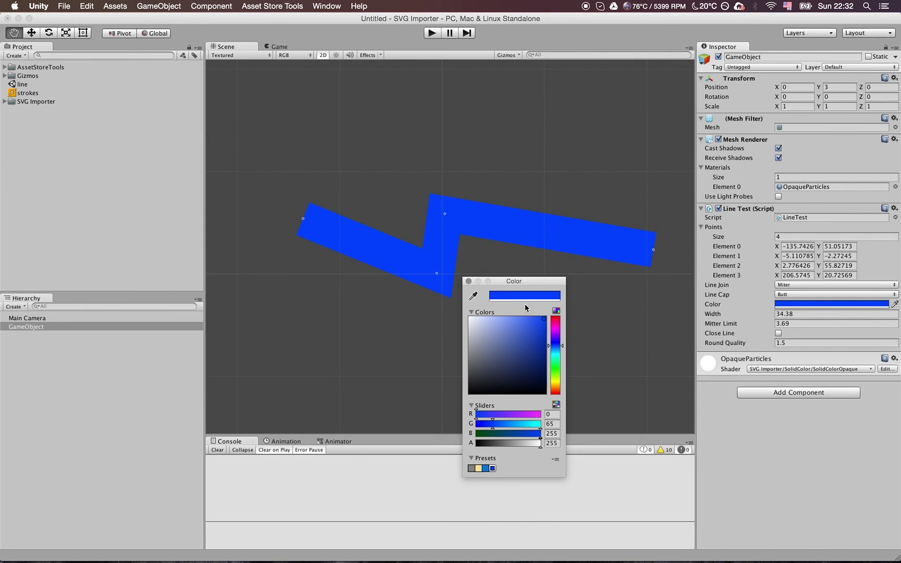
pyautogui.click(558, 327)
pyautogui.click(468, 282)
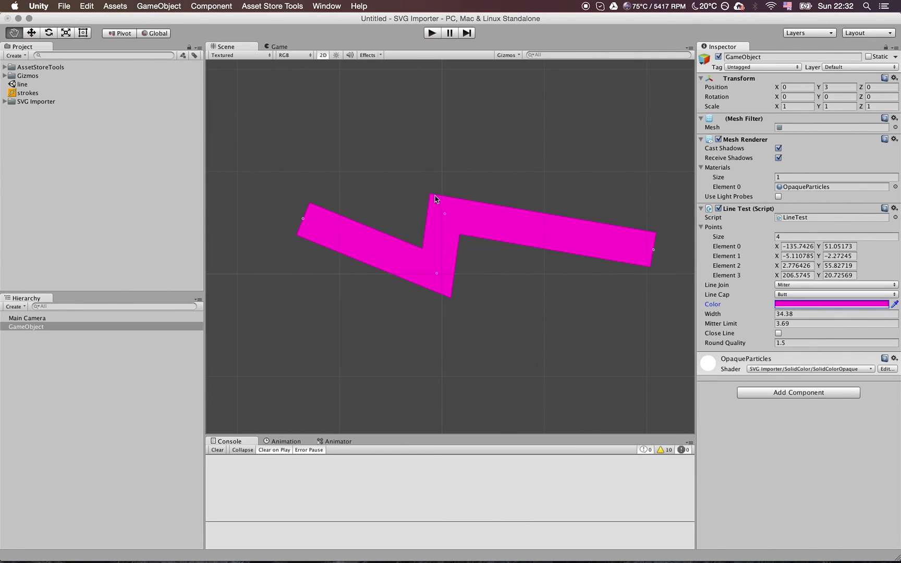
# Move Element 2 to about (37, 118) and set both the line join and the line cap to Round
pyautogui.moveTo(446, 214); pyautogui.dragTo(483, 150)
pyautogui.click(804, 285)
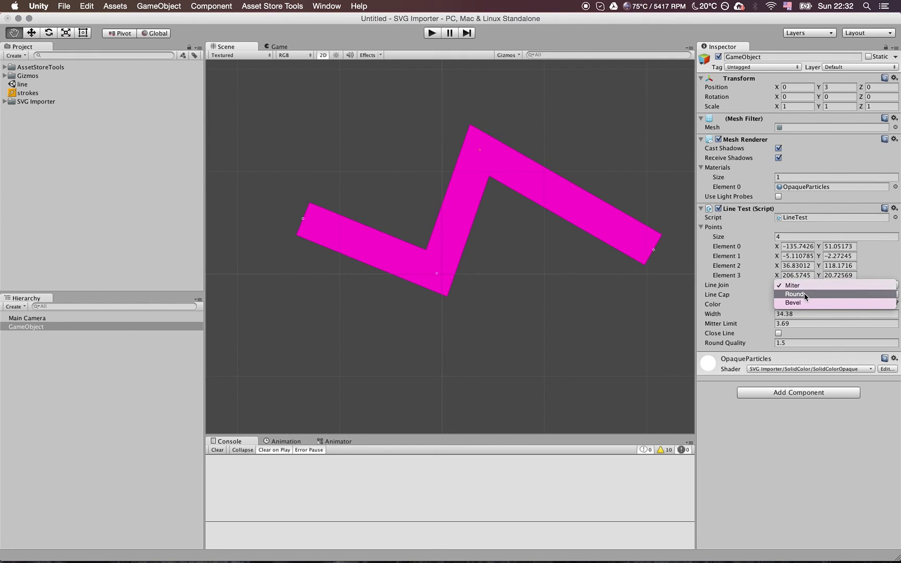
pyautogui.click(804, 293)
pyautogui.click(800, 295)
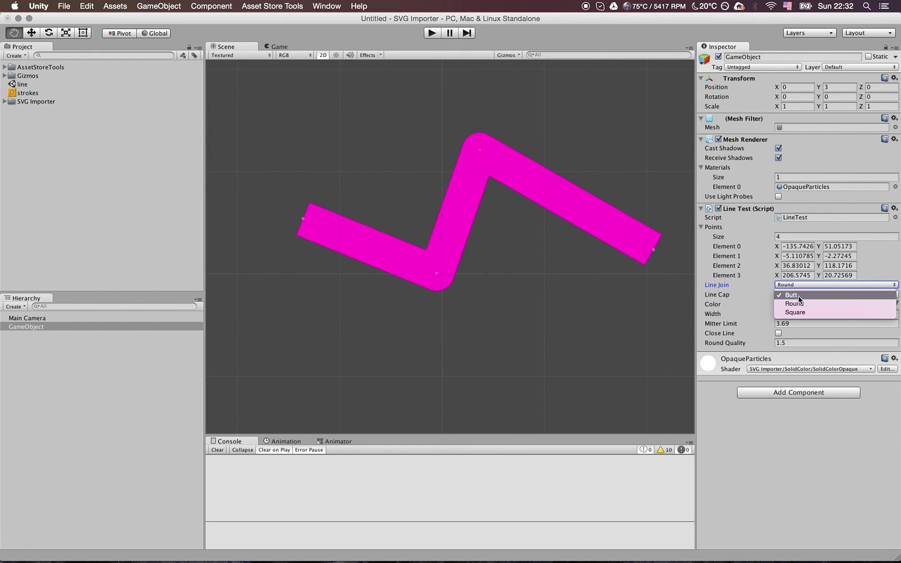
pyautogui.click(801, 304)
# Make the line cross itself by moving Element 0 to about (99, -2) and Element 1 to about (161, 166)
pyautogui.moveTo(301, 216); pyautogui.dragTo(613, 92)
pyautogui.moveTo(585, 179); pyautogui.dragTo(452, 237)
pyautogui.scroll(15, 453, 237)
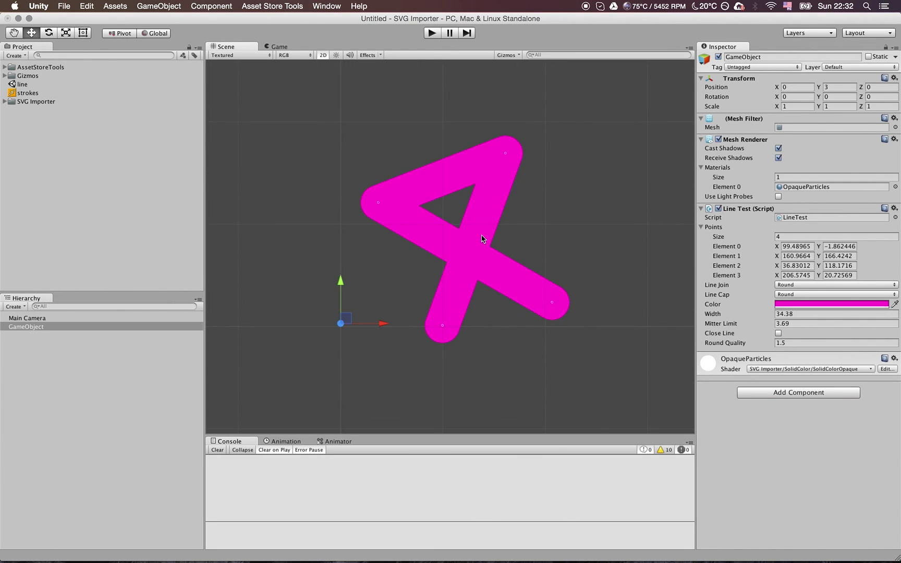
pyautogui.scroll(-15, 458, 368)
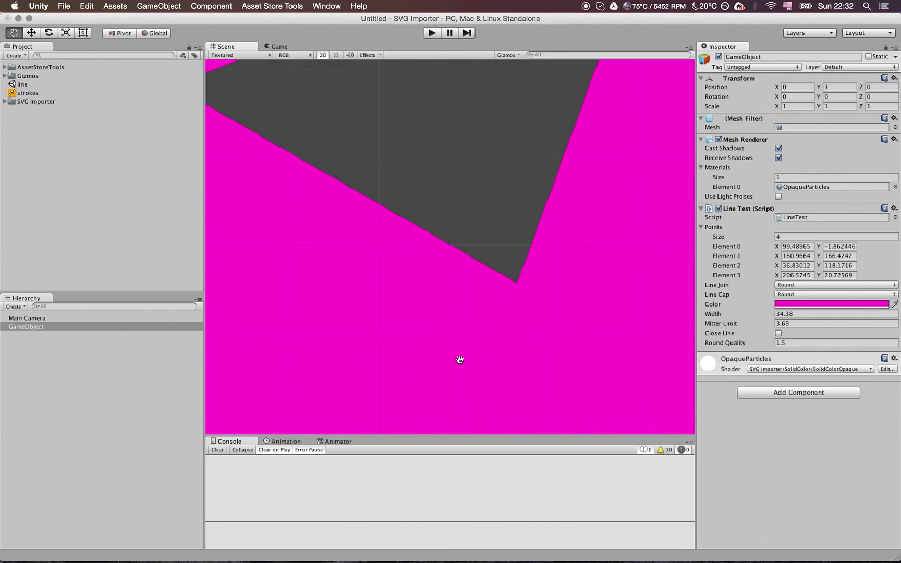